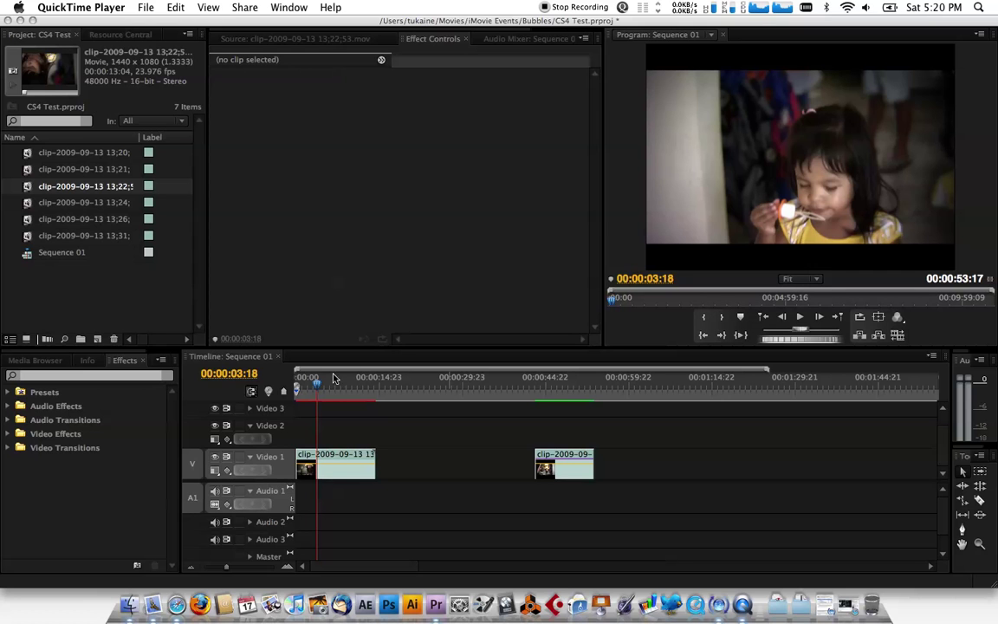
Step: Select the first clip on Video 1 with the playhead at 00:00:04:00 and collapse its Motion settings
mouse_move(319, 387)
left_mouse_down()
mouse_move(330, 385)
mouse_move(319, 395)
left_mouse_up()
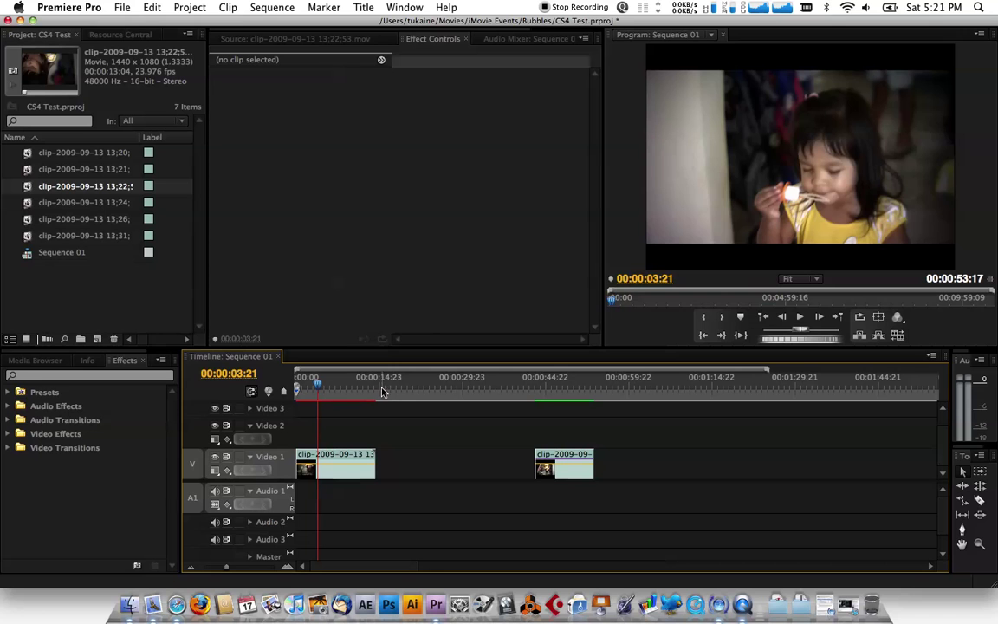
left_click(322, 388)
left_click_drag(322, 387, 323, 387)
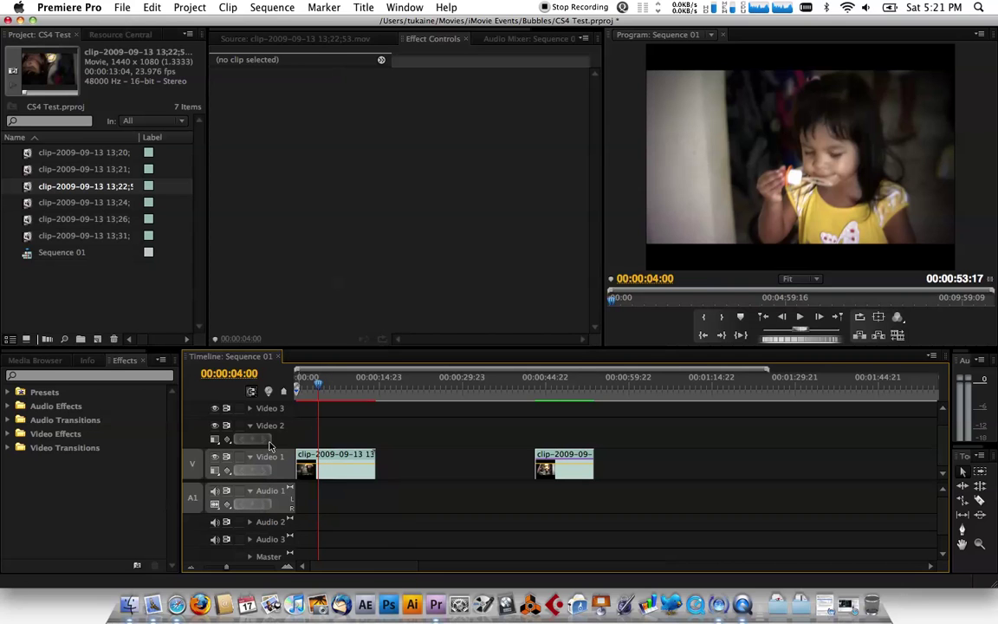
left_click(354, 472)
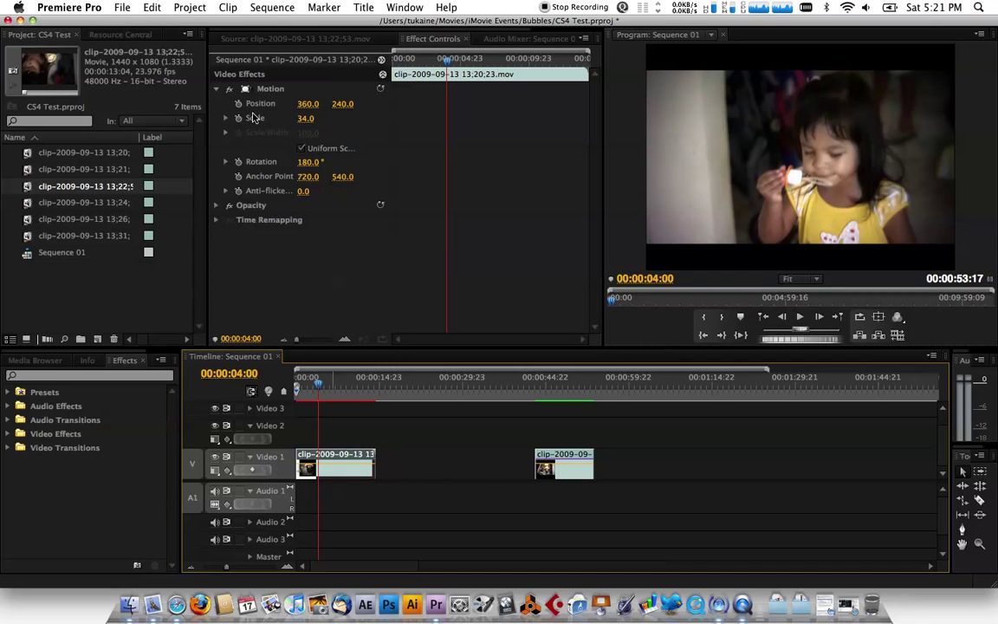
left_click(218, 89)
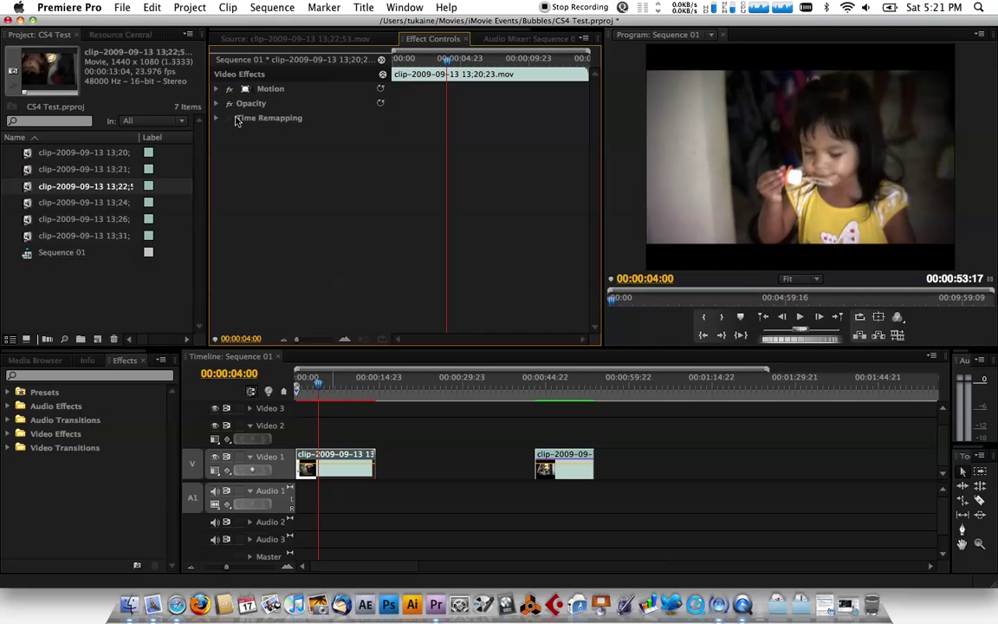
Step: Apply the Three-Way Color Corrector from the Color Correction video effects to the first clip on Video 1
left_click(9, 434)
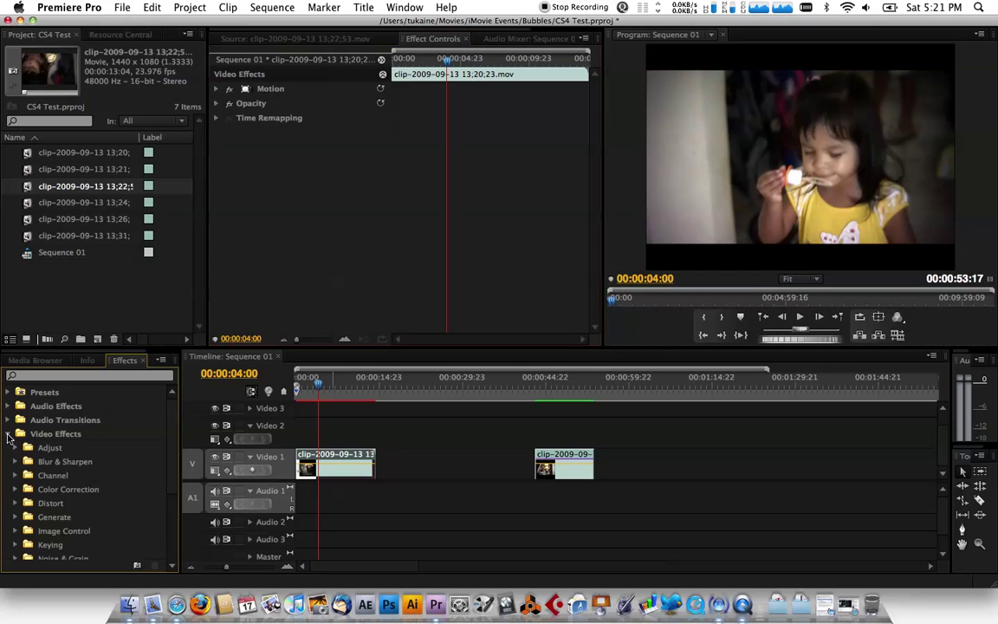
left_click_drag(173, 445, 173, 457)
scroll(173, 459, "down", 3)
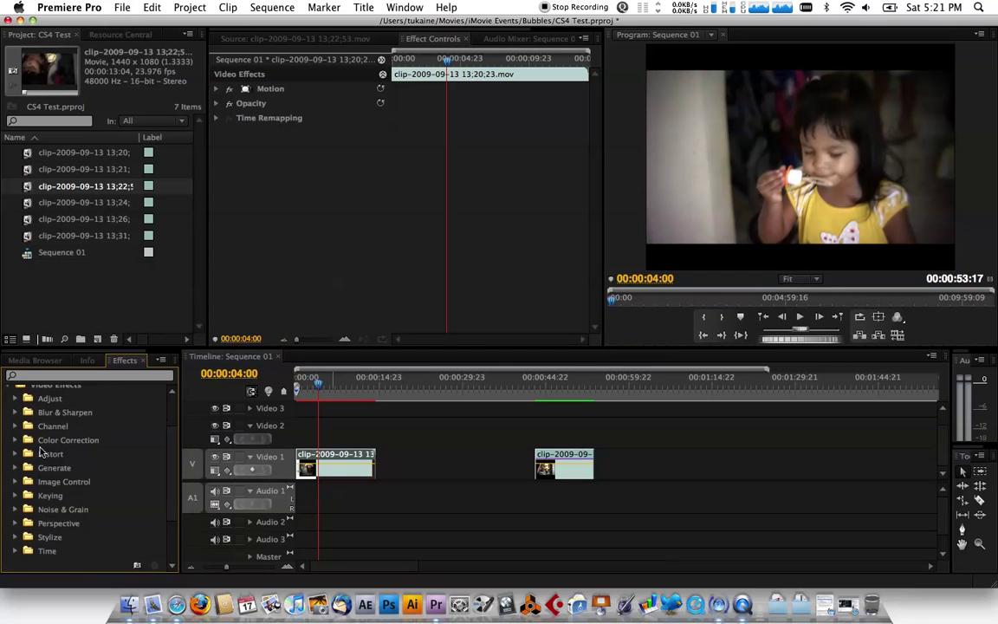
left_click(14, 440)
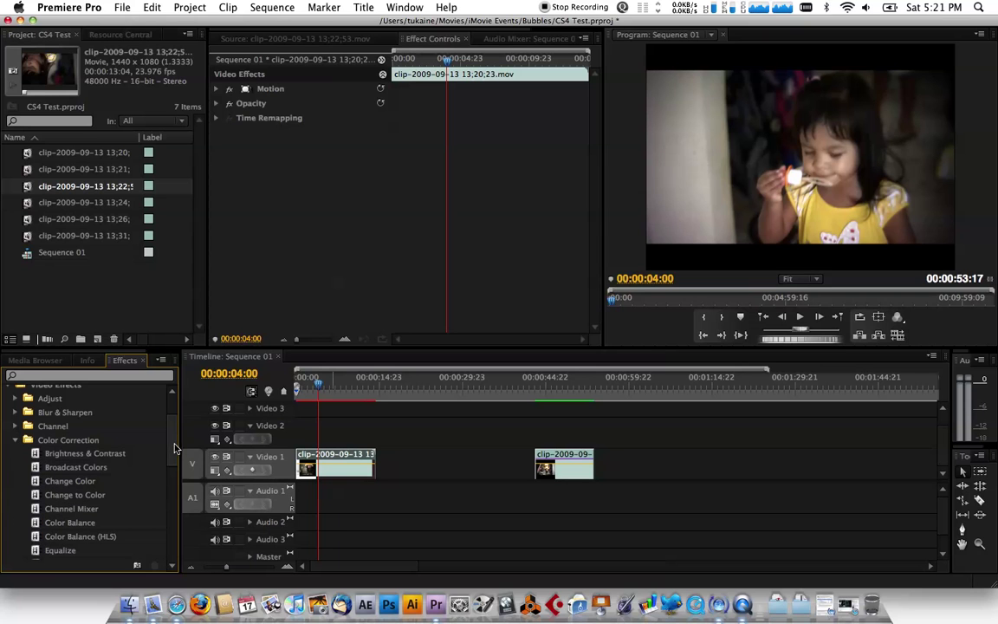
scroll(173, 450, "down", 3)
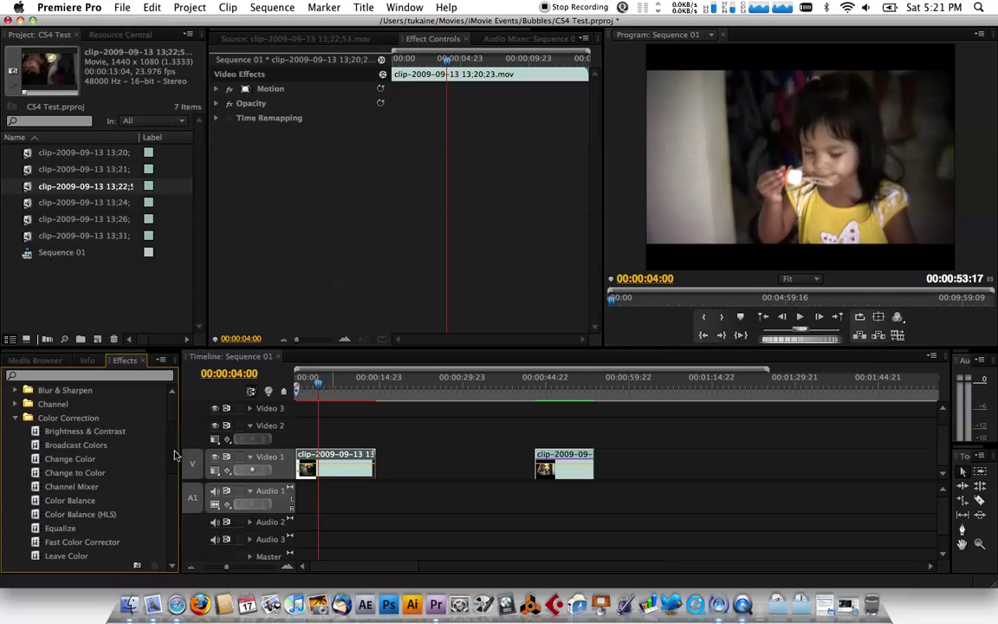
scroll(175, 460, "down", 6)
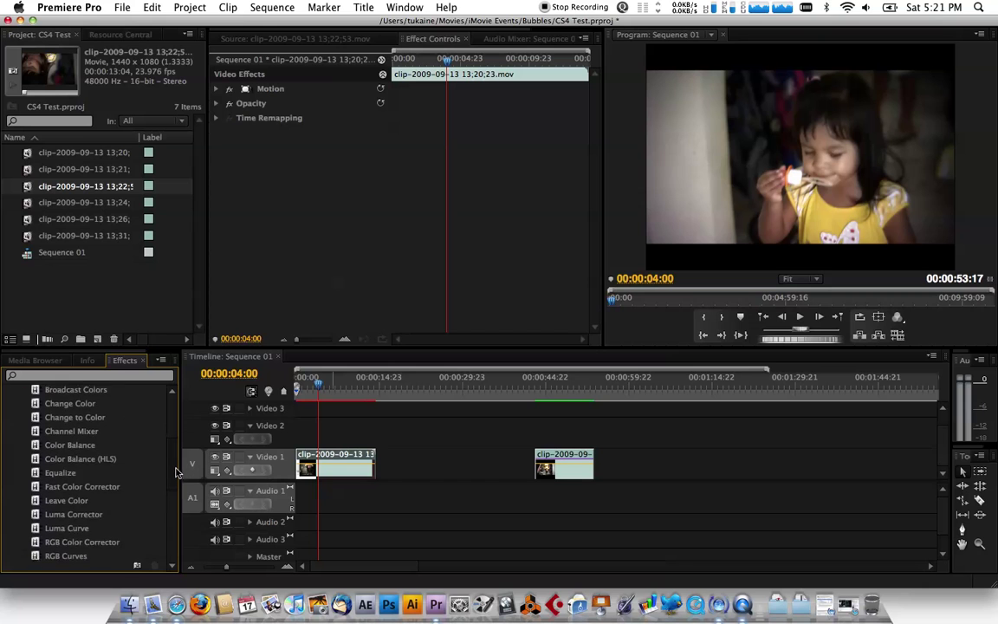
scroll(176, 484, "down", 1)
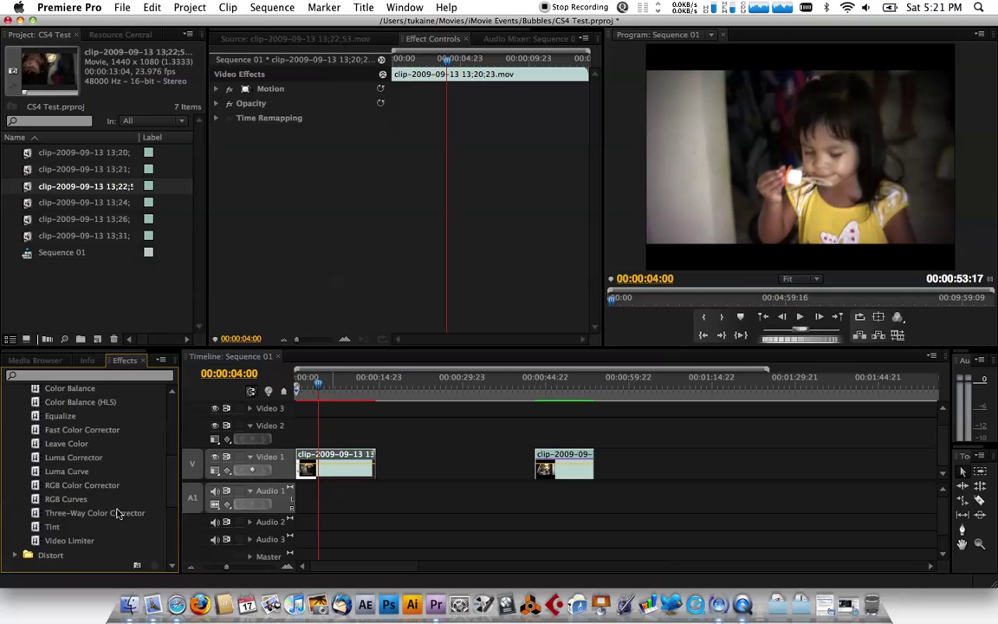
left_click_drag(100, 517, 305, 470)
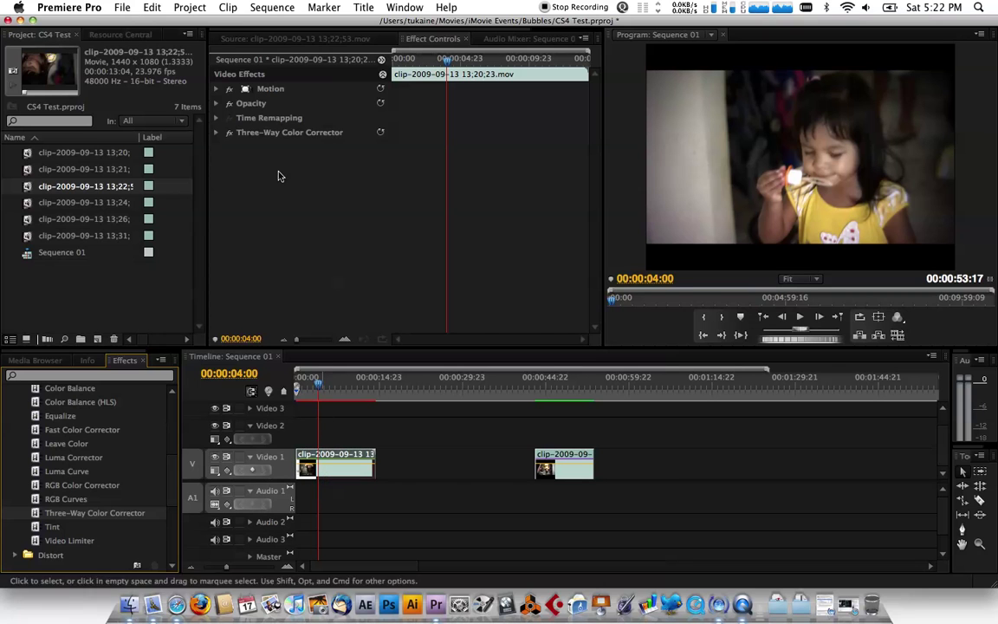
Step: In the Three-Way Color Corrector, shift the shadows toward blue-cyan and the midtones and highlights toward warm orange-red, with highlight balance magnitude about 72
left_click(215, 132)
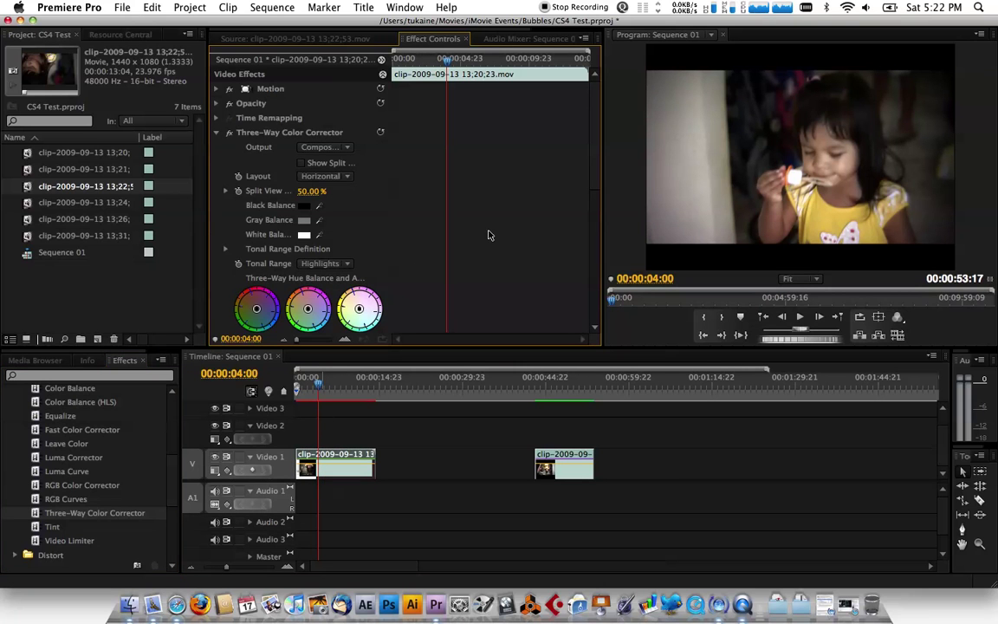
scroll(595, 169, "down", 3)
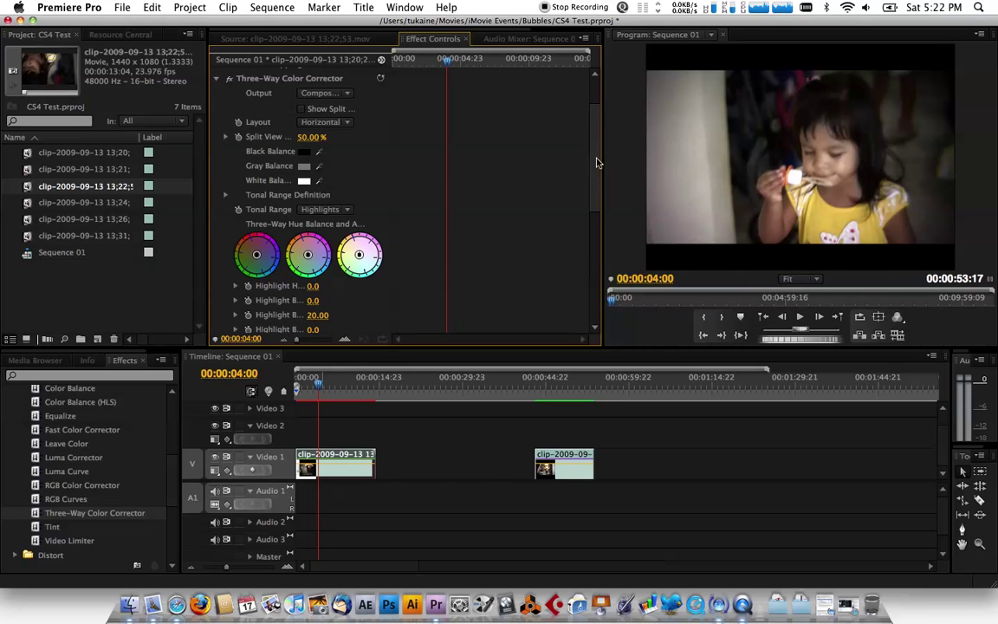
scroll(597, 161, "down", 1)
scroll(595, 167, "down", 3)
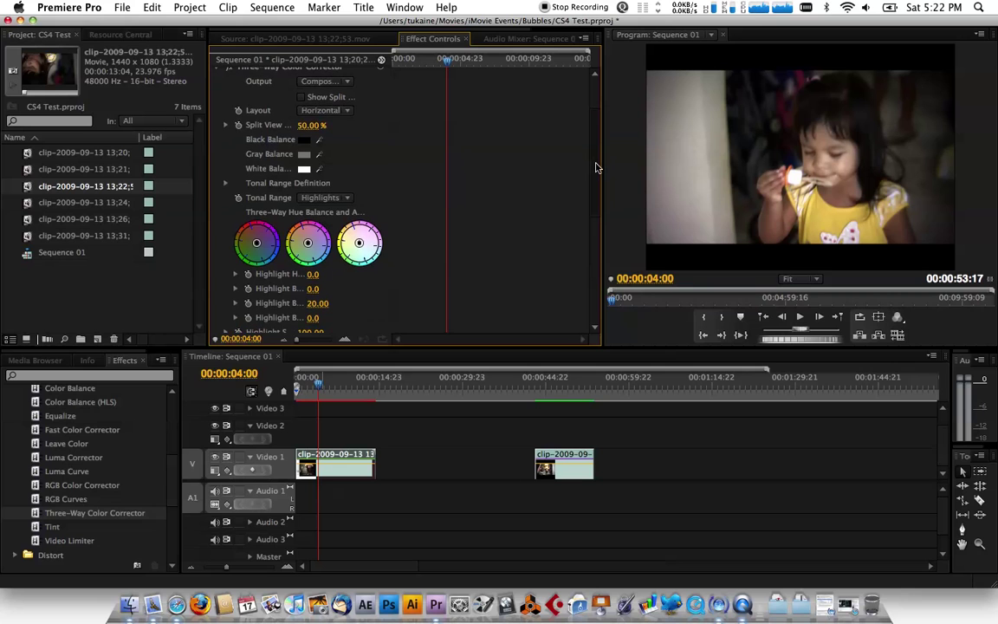
scroll(597, 173, "down", 1)
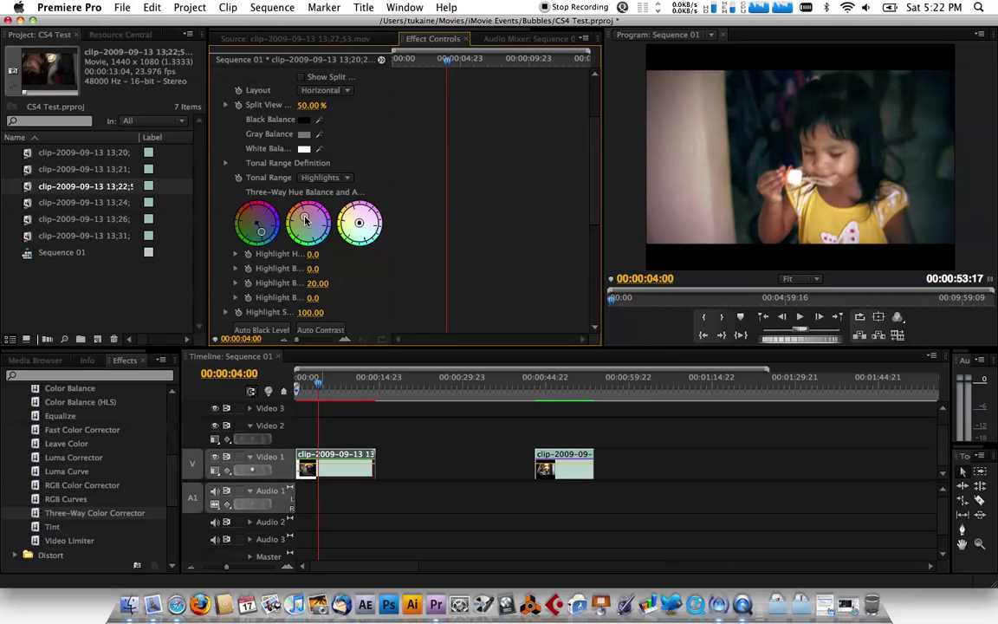
left_click_drag(360, 224, 355, 215)
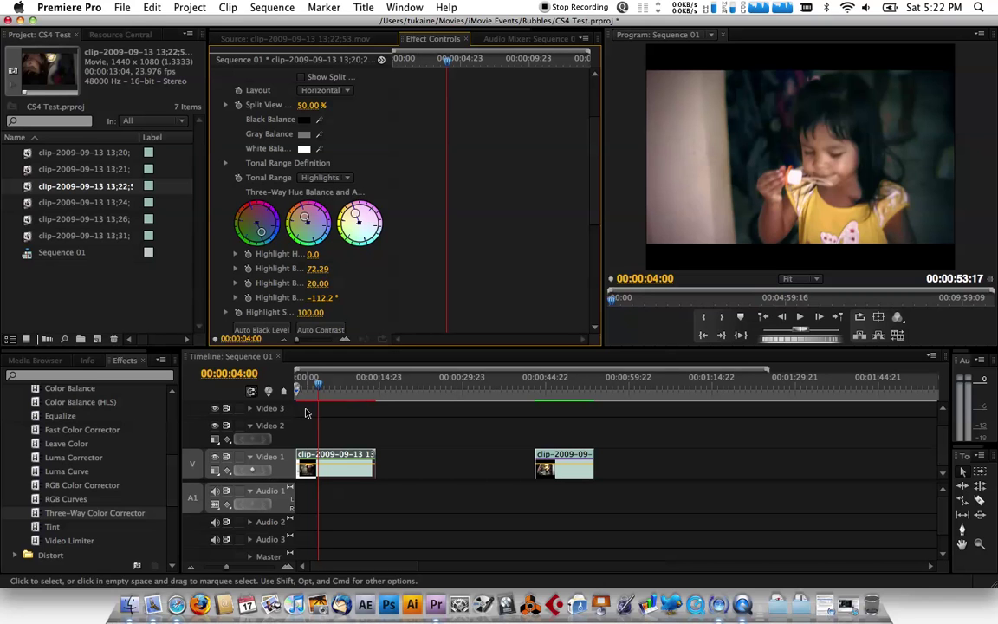
Step: Preview the clip at 00:00:07:12 and widen the shadow softness in the corrector's Tonal Range Definition
left_click_drag(318, 389, 341, 396)
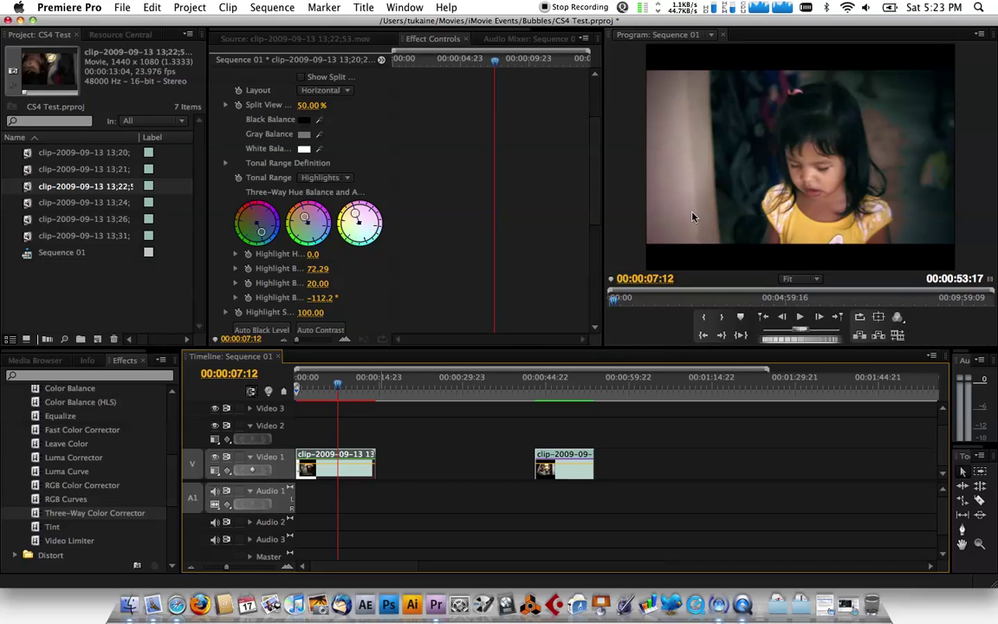
scroll(595, 205, "down", 2)
scroll(596, 201, "up", 2)
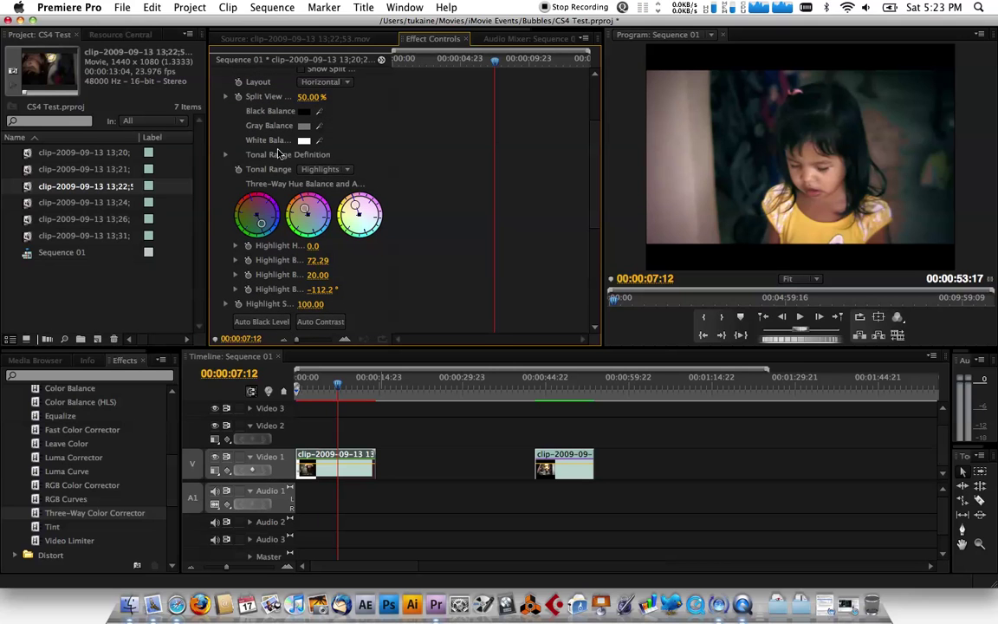
left_click(225, 158)
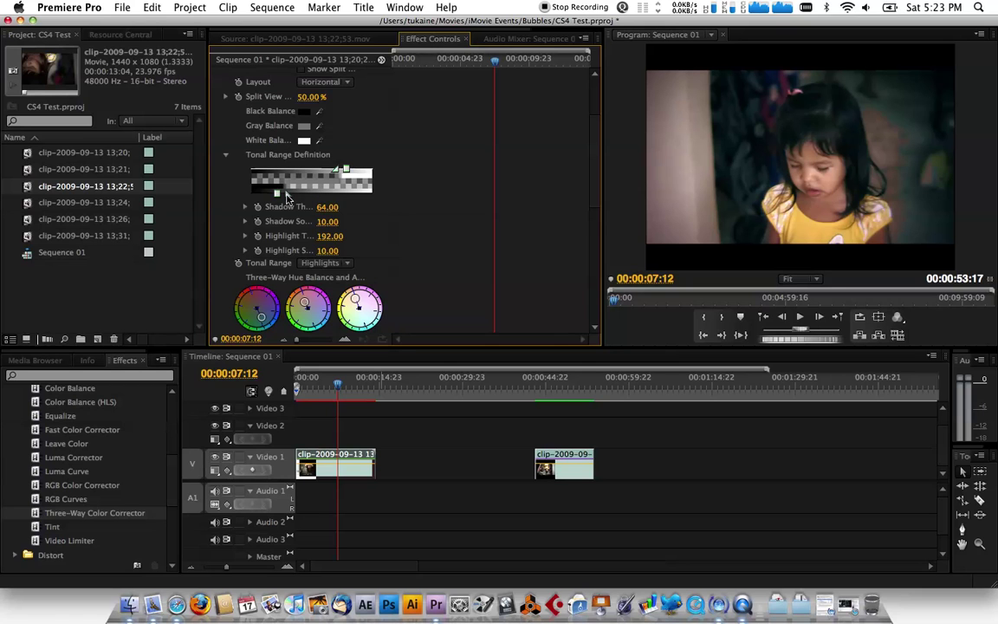
left_click_drag(290, 195, 297, 199)
left_click(225, 156)
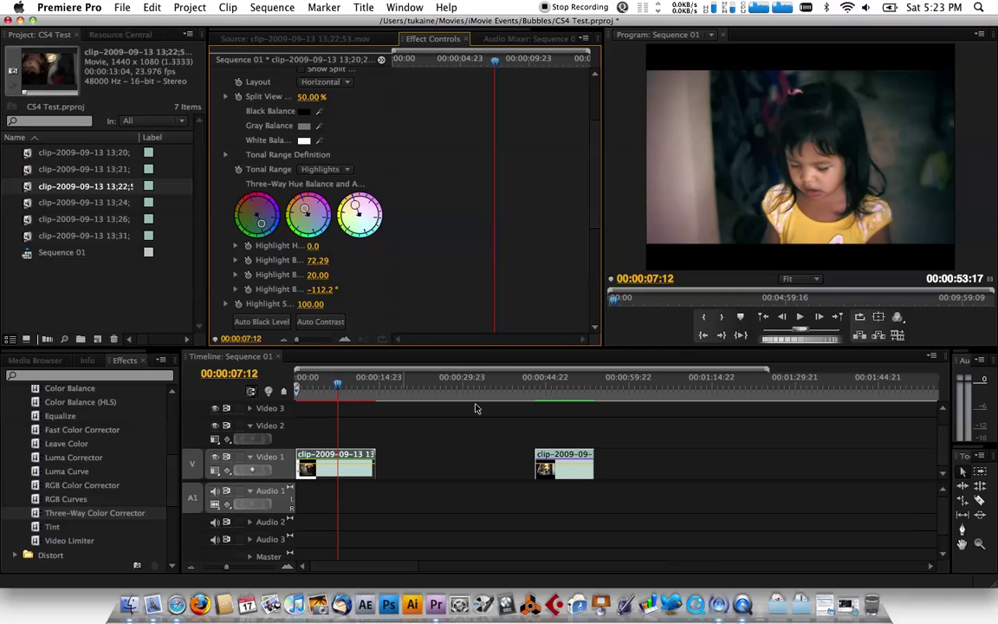
Step: Check which effects are applied to the second clip on Video 1, and return to the first clip at 00:00:07:09
left_click(568, 379)
left_click(568, 464)
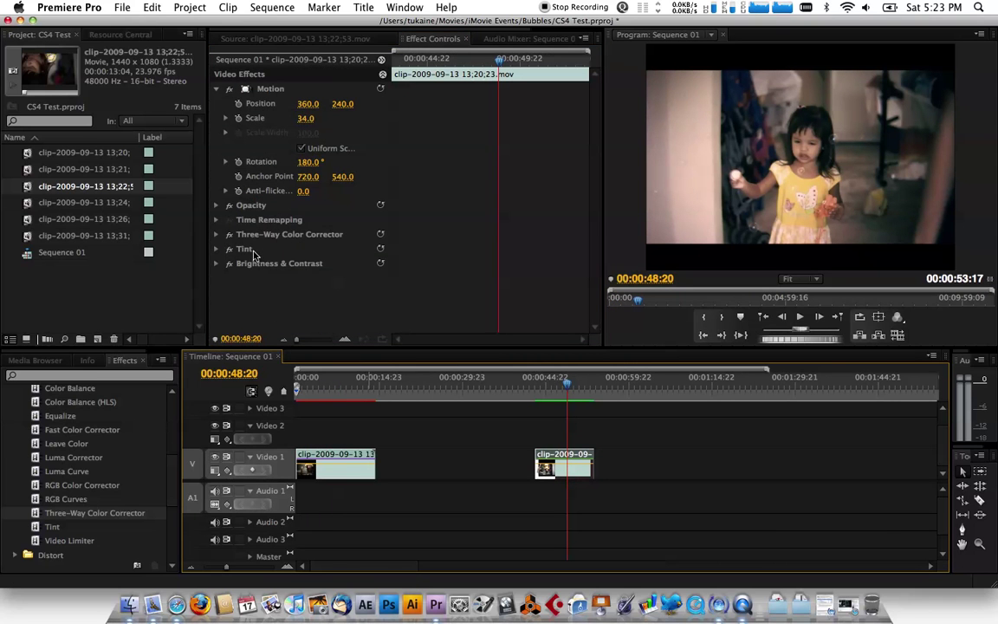
left_click(339, 464)
left_click(338, 387)
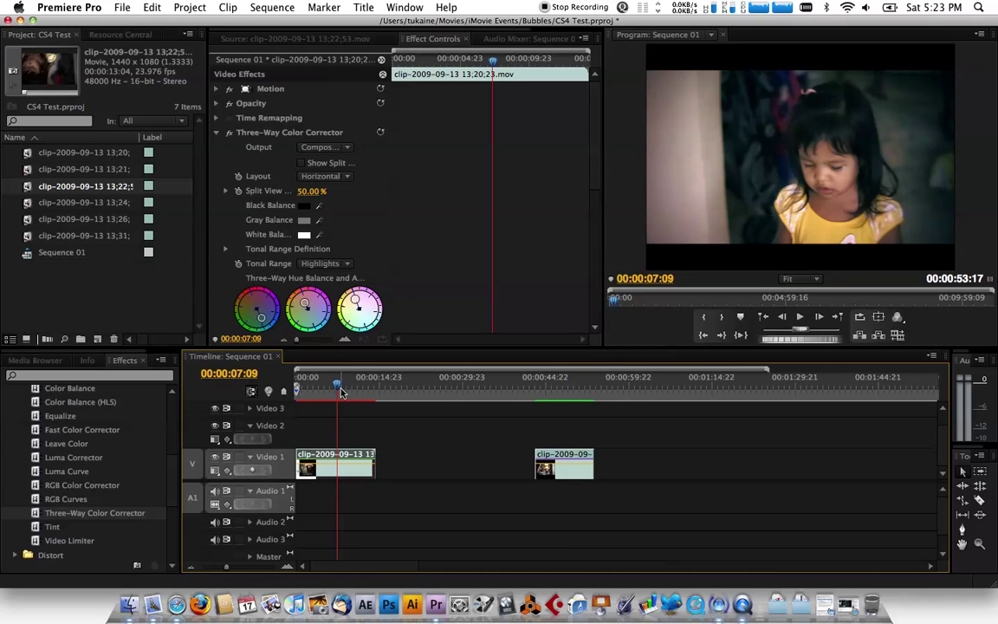
Step: Advance the playhead frame by frame to 00:00:07:15 and collapse the Three-Way Color Corrector settings
key("Right")
key("Right")
key("Right")
key("Right")
key("Right")
key("Right")
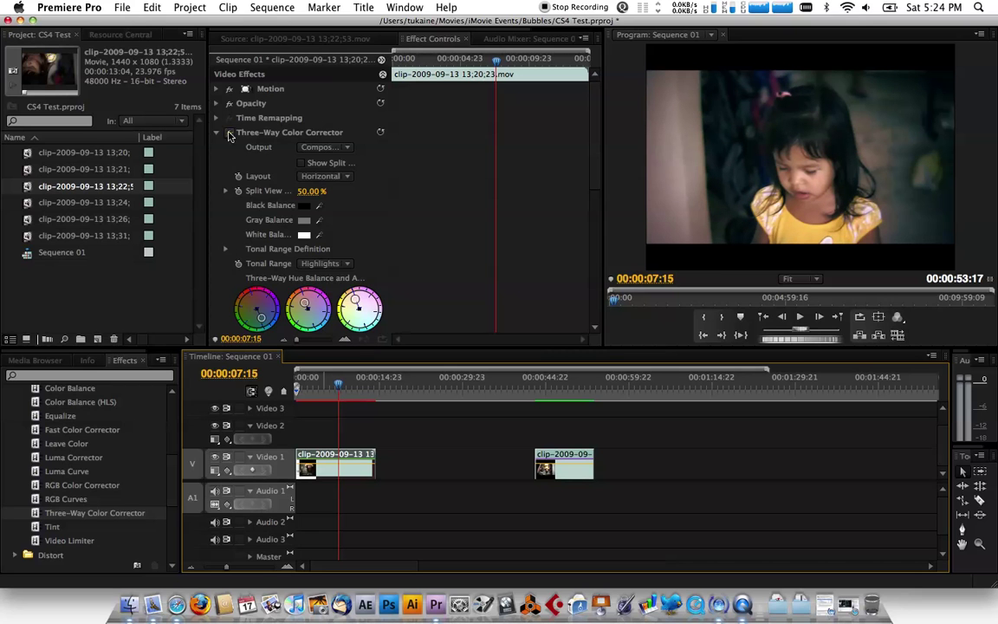
left_click(231, 134)
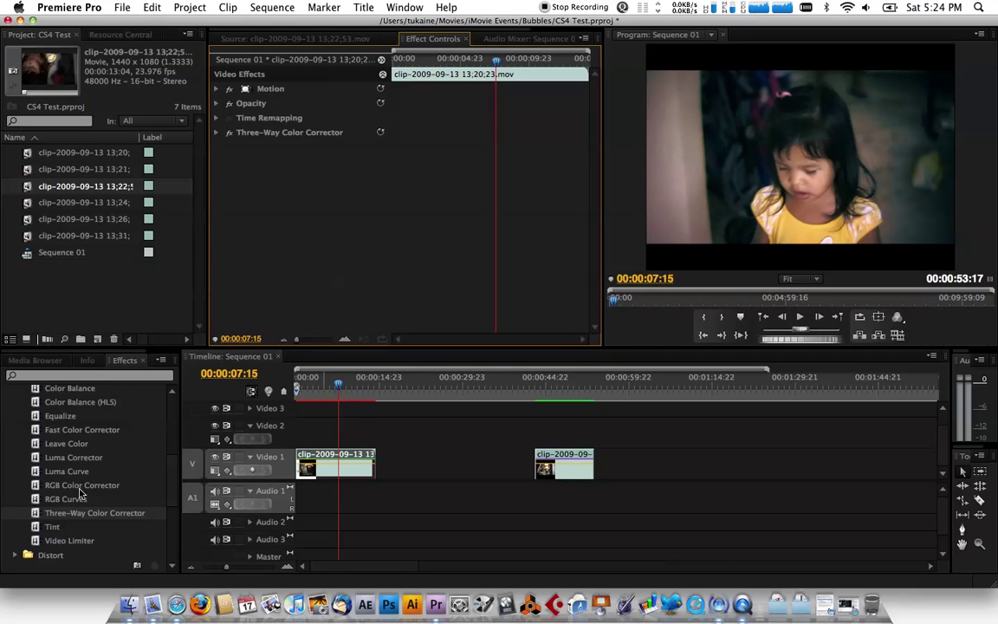
Step: Apply the Tint effect to the first clip on Video 1 and expand its settings
left_click(52, 527)
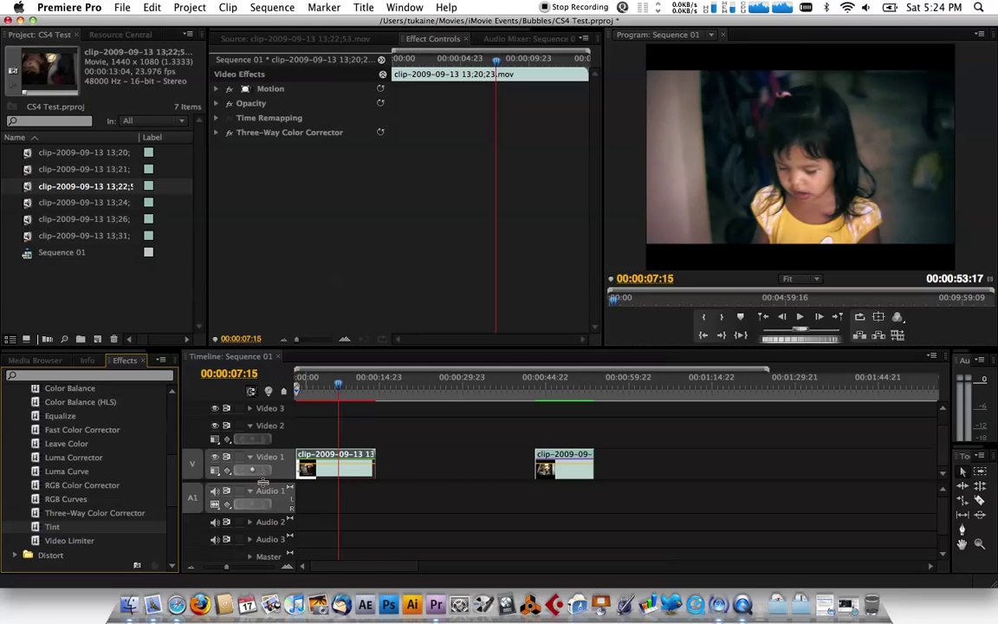
left_click_drag(57, 528, 322, 474)
left_click(217, 148)
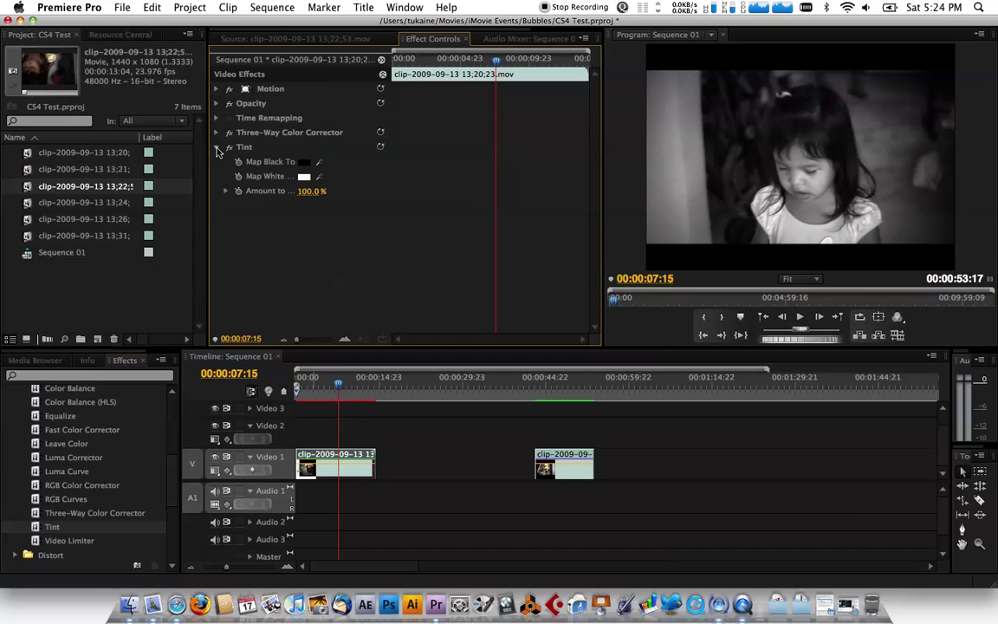
Step: Set the Tint effect's Map Black To colour to a very dark teal, 021417
left_click(304, 162)
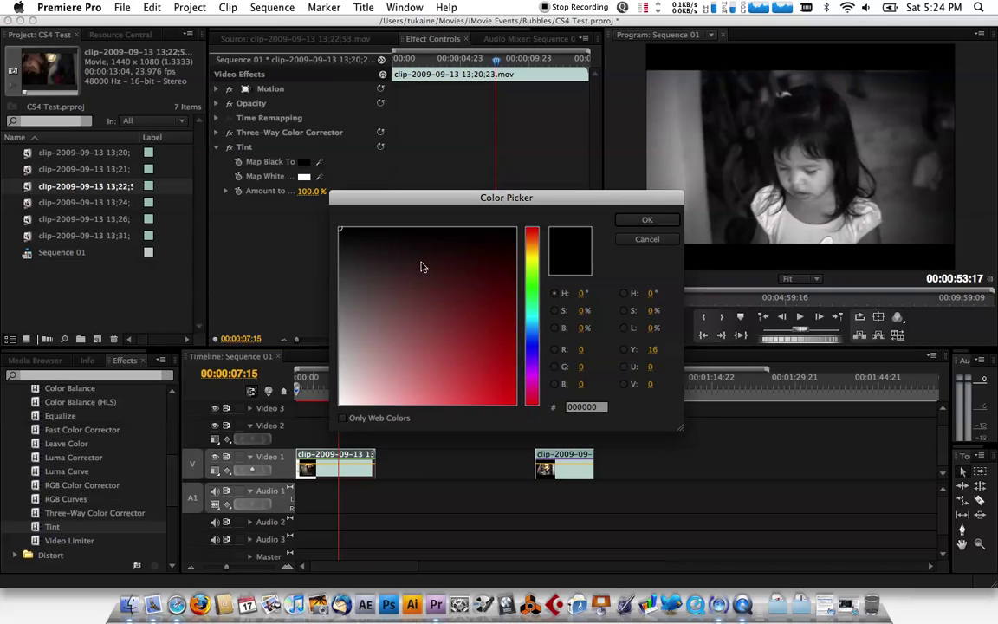
left_click(456, 267)
left_click(534, 332)
left_click_drag(534, 332, 534, 326)
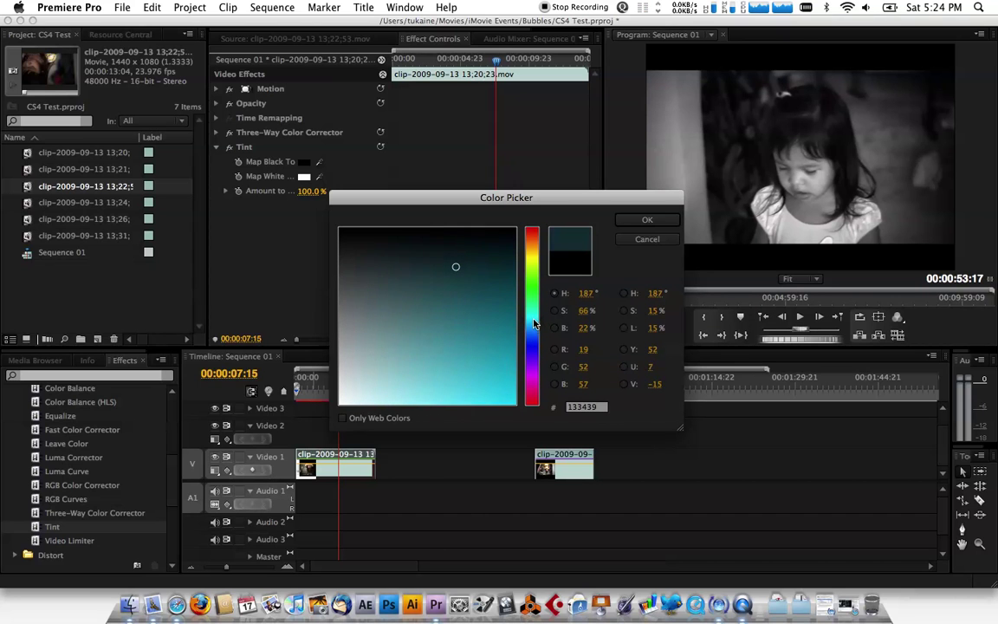
left_click(487, 252)
left_click_drag(487, 252, 501, 246)
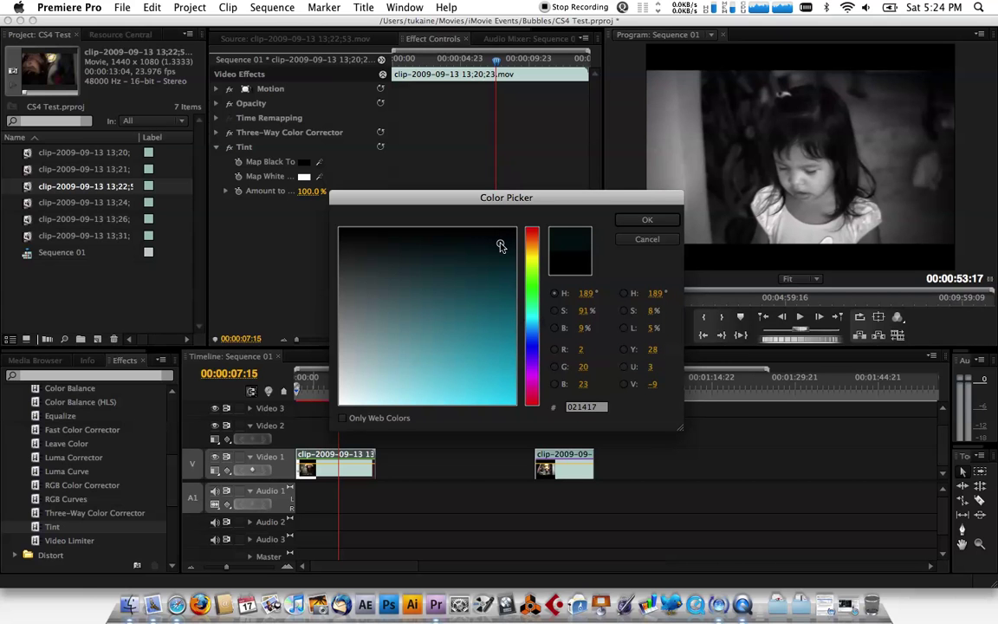
left_click(640, 222)
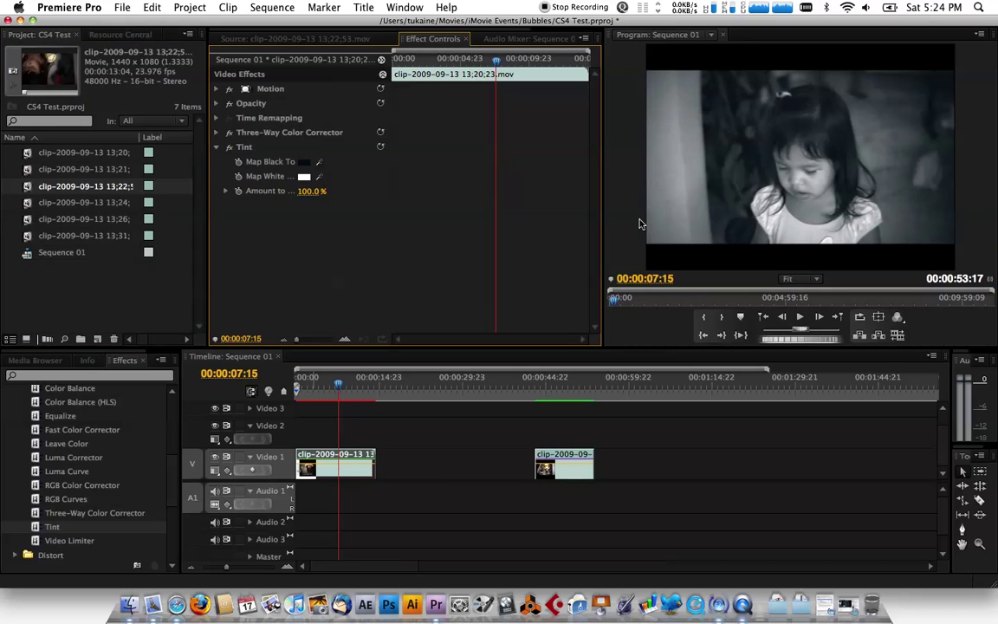
Step: Set the Tint effect's Map White To colour to pale orange FFCFA5 and reduce the Amount to Tint to about 36%
left_click(304, 178)
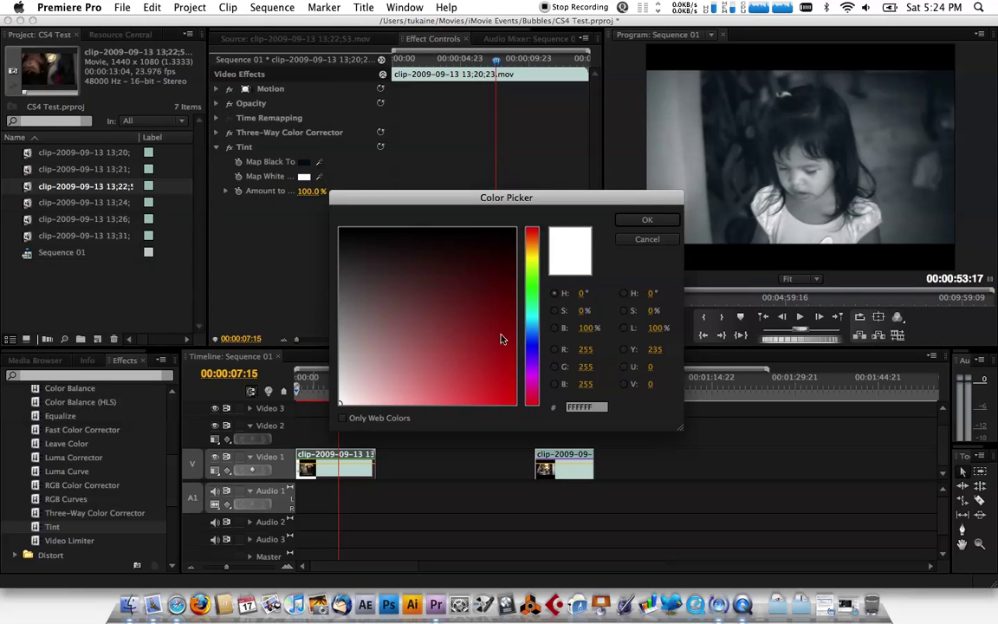
mouse_move(534, 258)
left_mouse_down()
mouse_move(534, 269)
mouse_move(532, 247)
left_mouse_up()
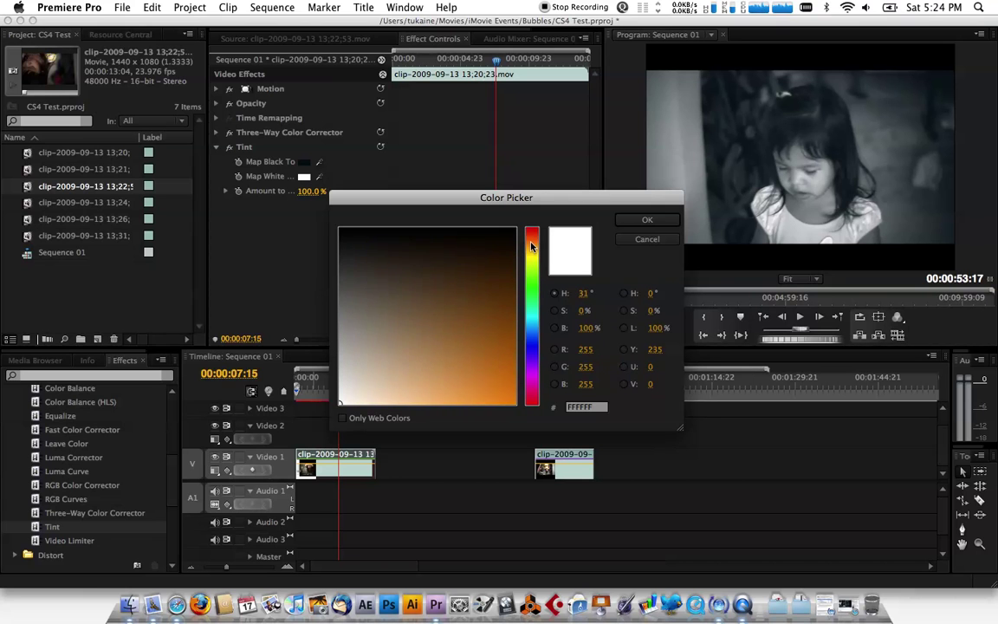
left_click(426, 374)
left_click_drag(426, 373, 403, 420)
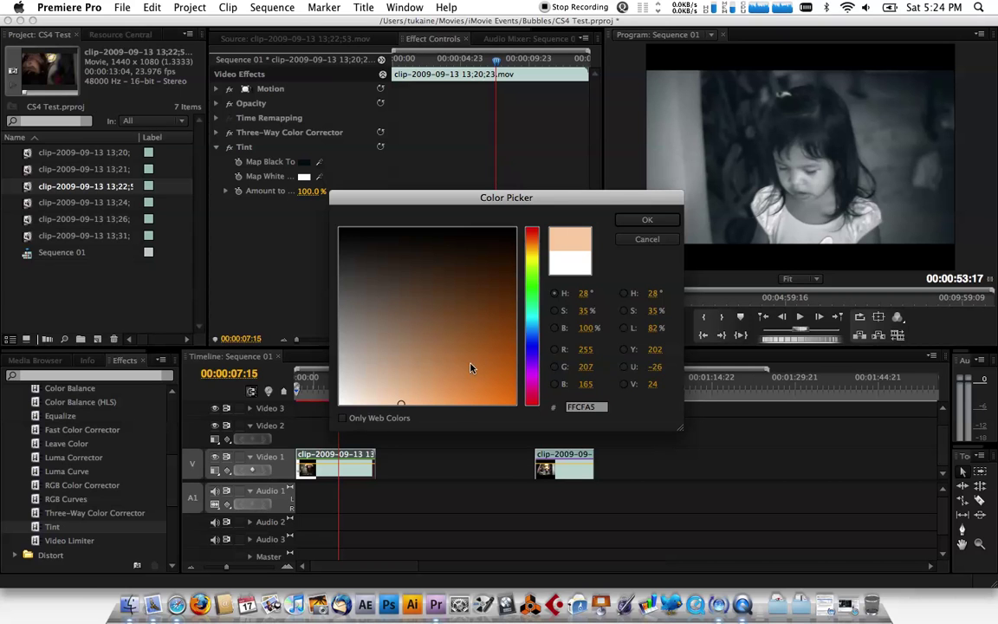
left_click(647, 220)
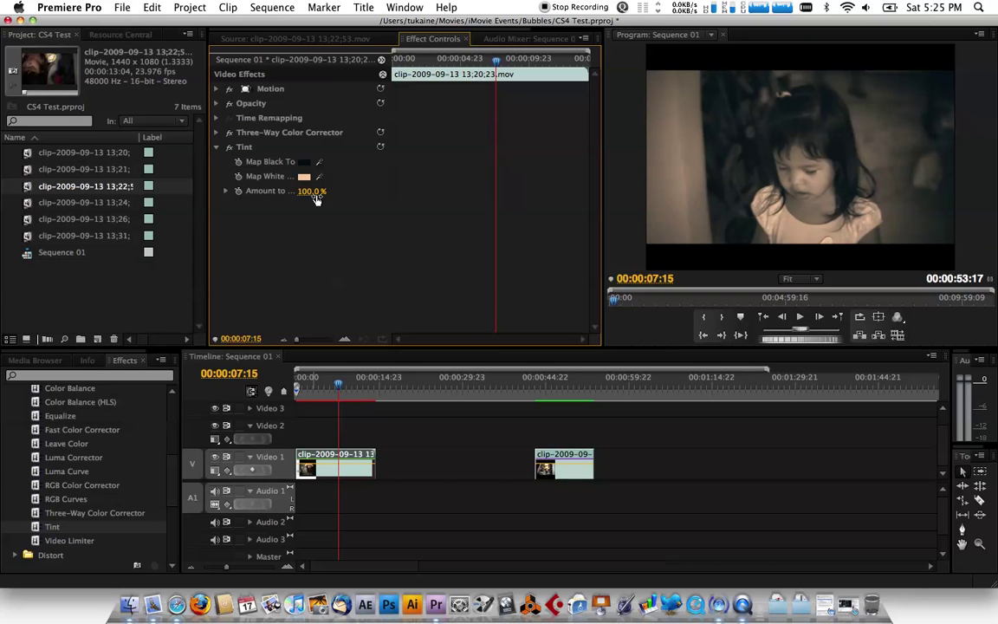
mouse_move(312, 191)
left_mouse_down()
mouse_move(292, 192)
mouse_move(305, 200)
mouse_move(314, 191)
mouse_move(306, 196)
left_mouse_up()
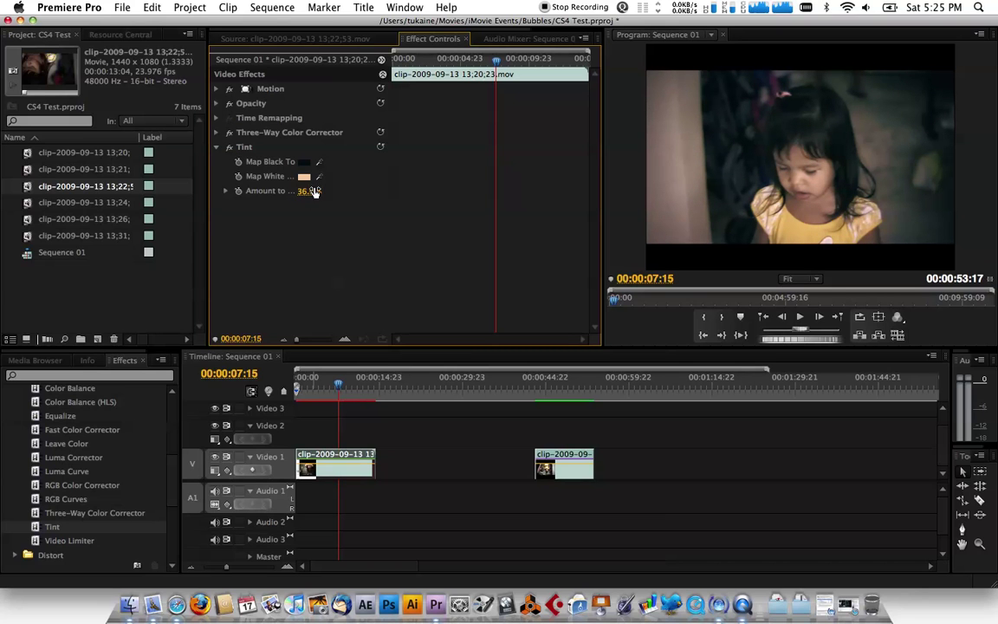
Step: Collapse the Tint settings, apply the Brightness & Contrast effect to the first clip on Video 1 and raise its Contrast to about 10
left_click(217, 148)
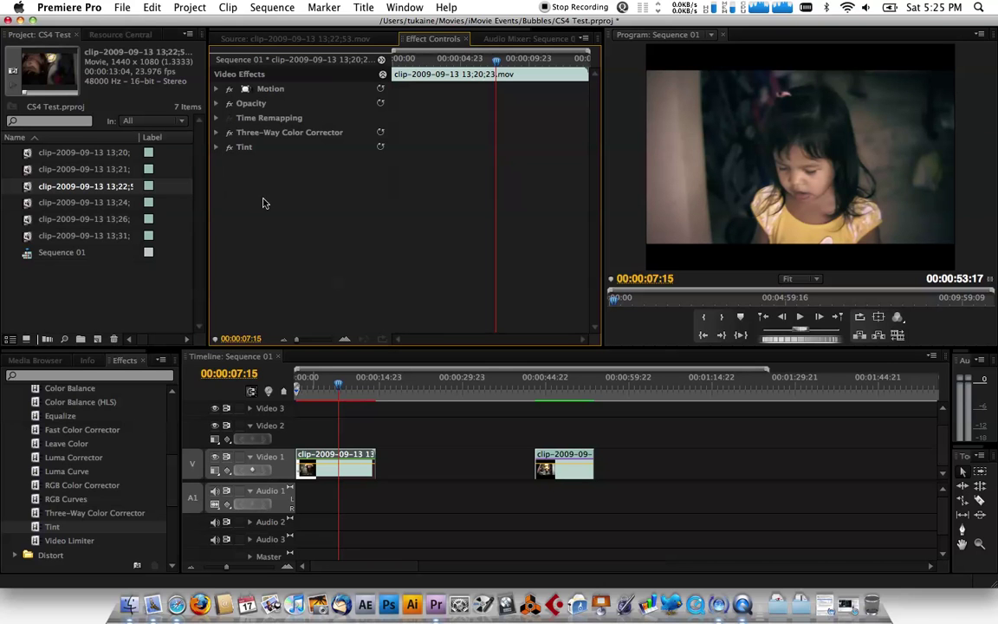
scroll(169, 471, "up", 3)
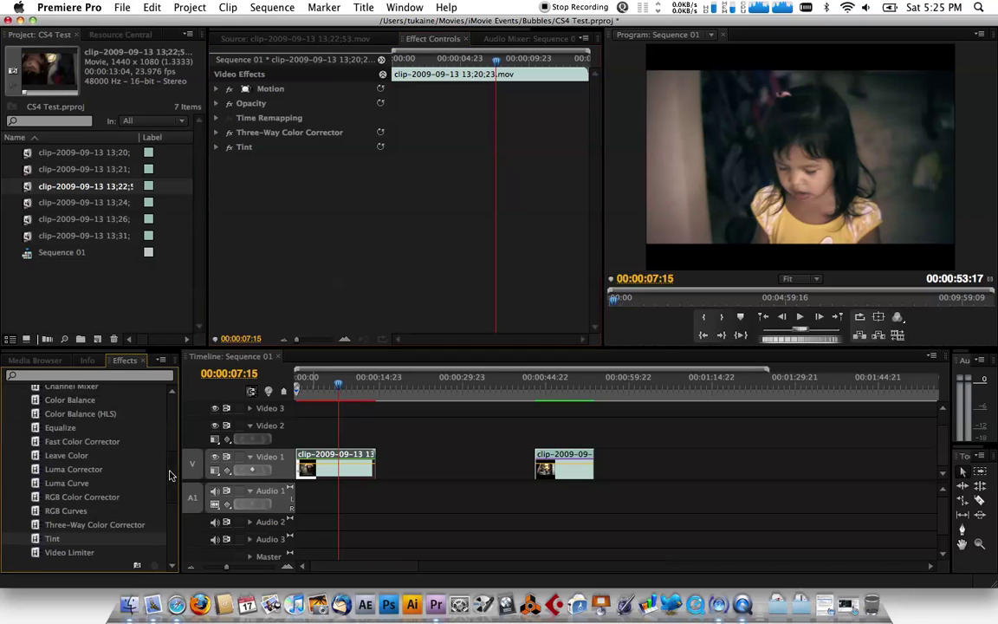
scroll(169, 468, "up", 5)
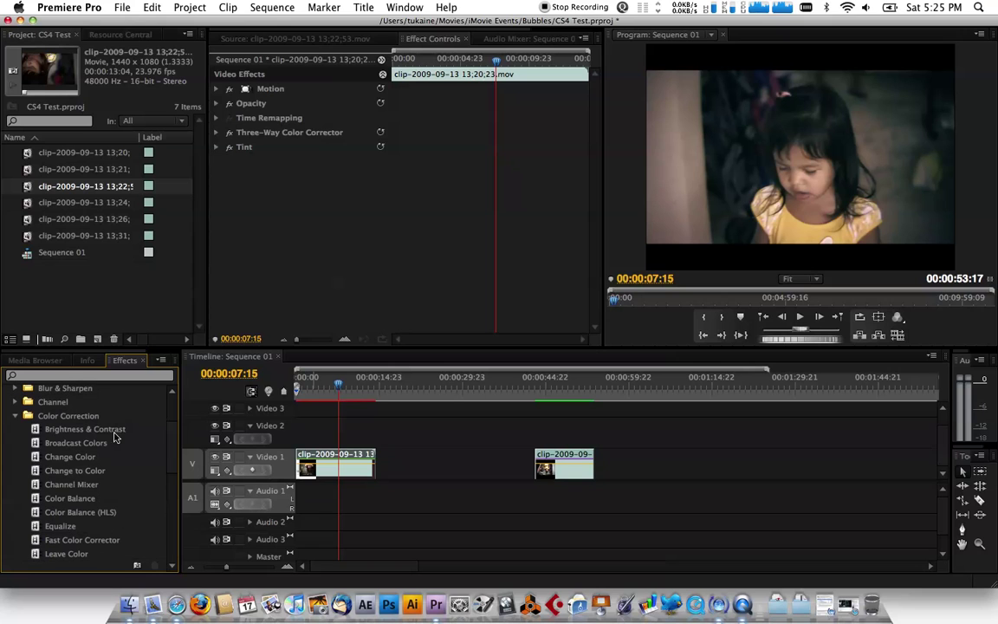
left_click_drag(74, 433, 314, 466)
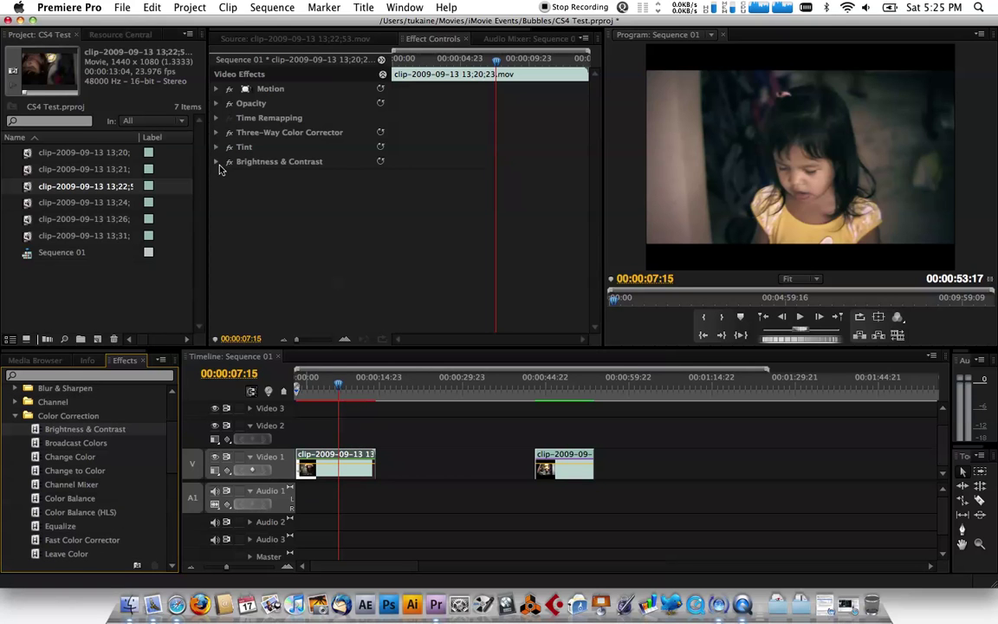
left_click(217, 163)
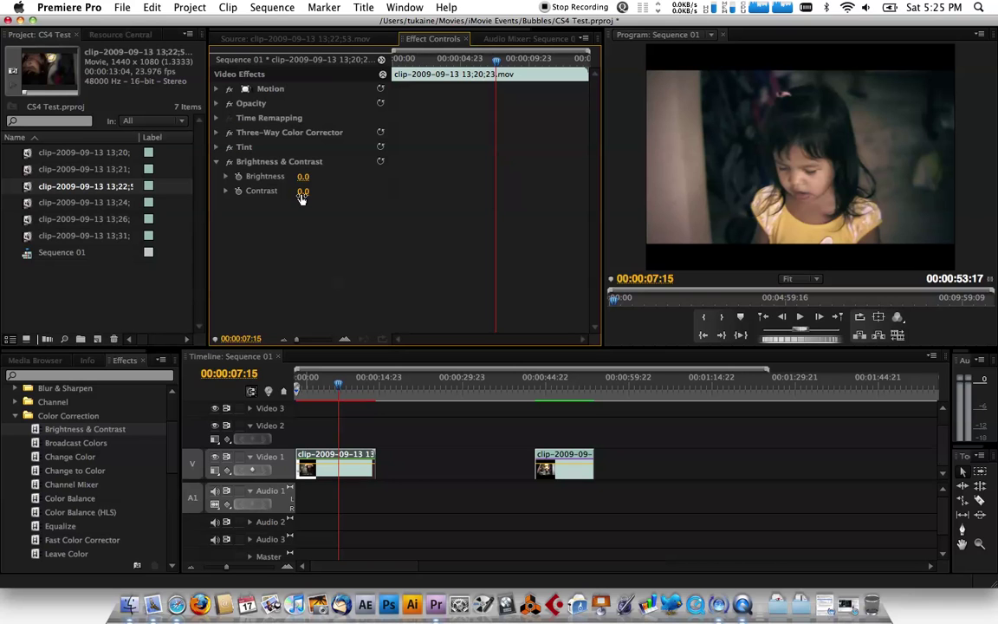
left_click_drag(303, 191, 314, 193)
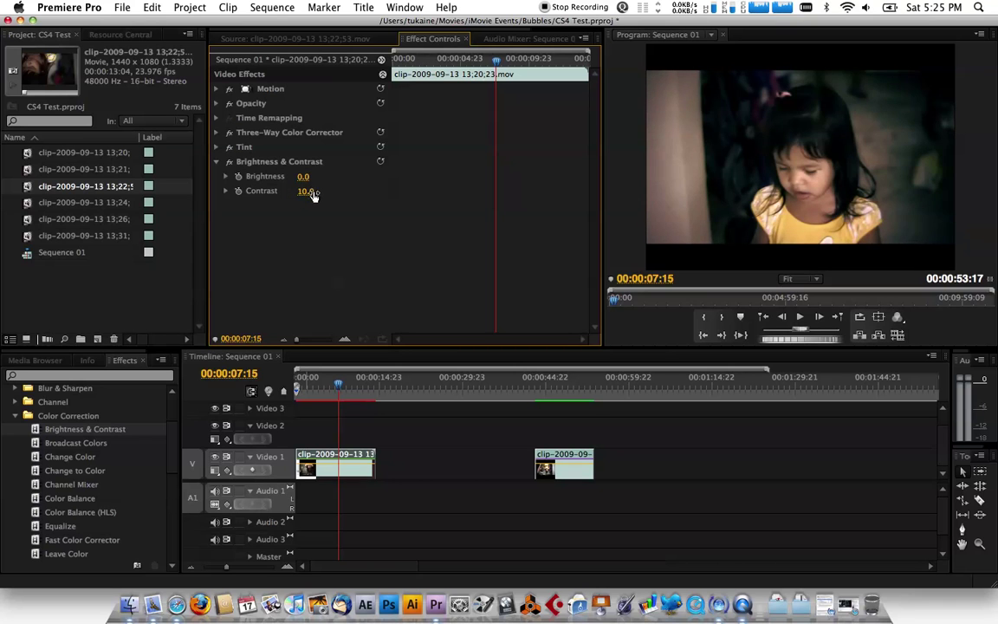